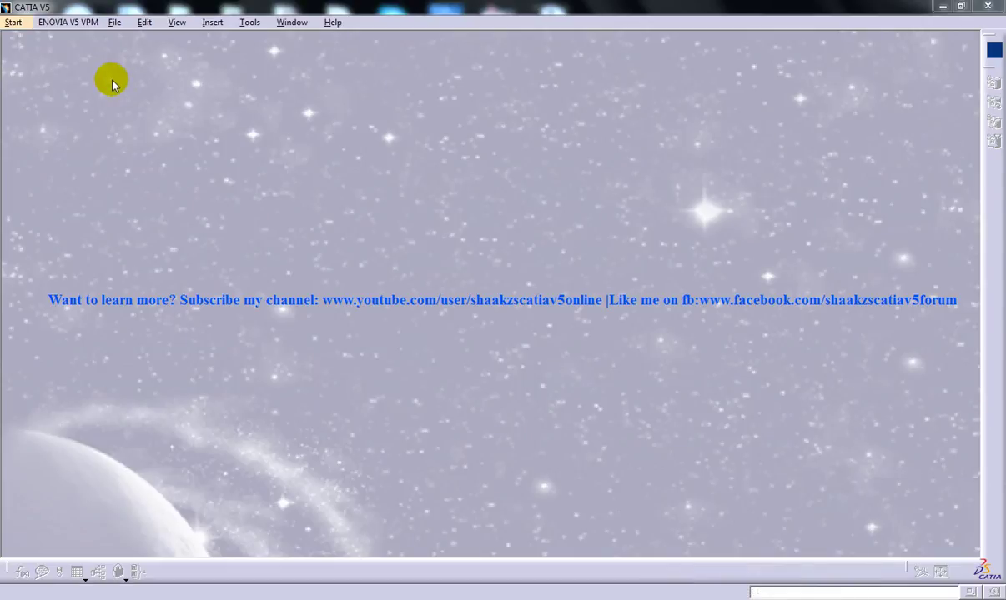
Step: Create Drawing1 in the Drafting workbench on an ISO A3 landscape sheet
left_click(115, 25)
mouse_move(14, 22)
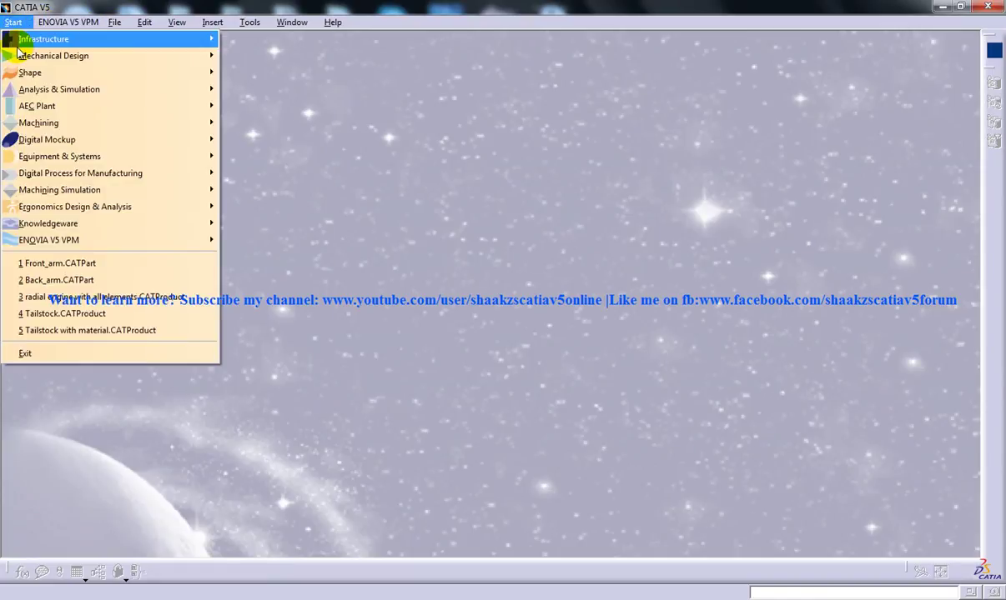
mouse_move(53, 56)
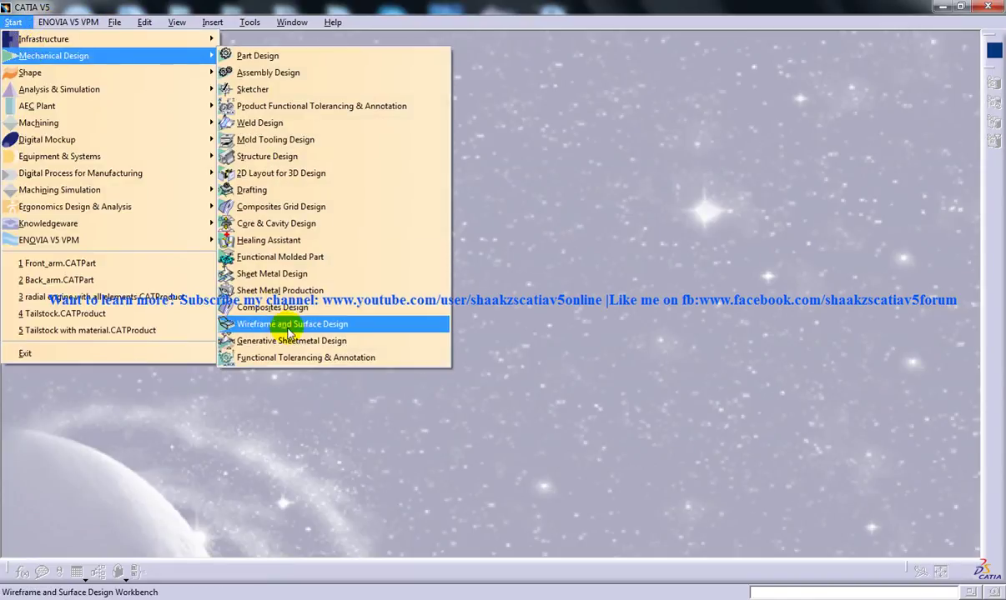
left_click(265, 190)
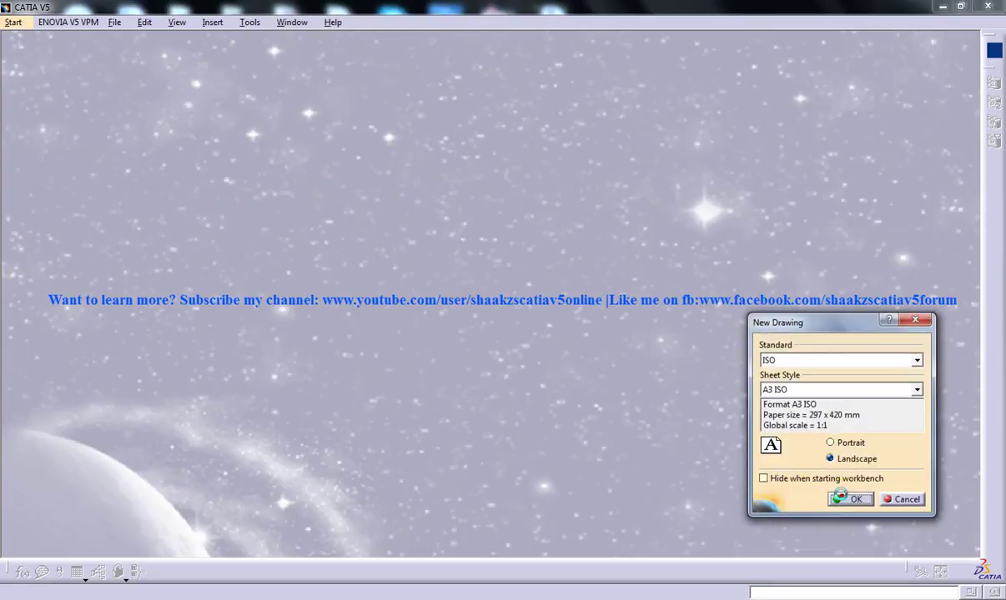
left_click(847, 499)
left_click(225, 23)
mouse_move(114, 22)
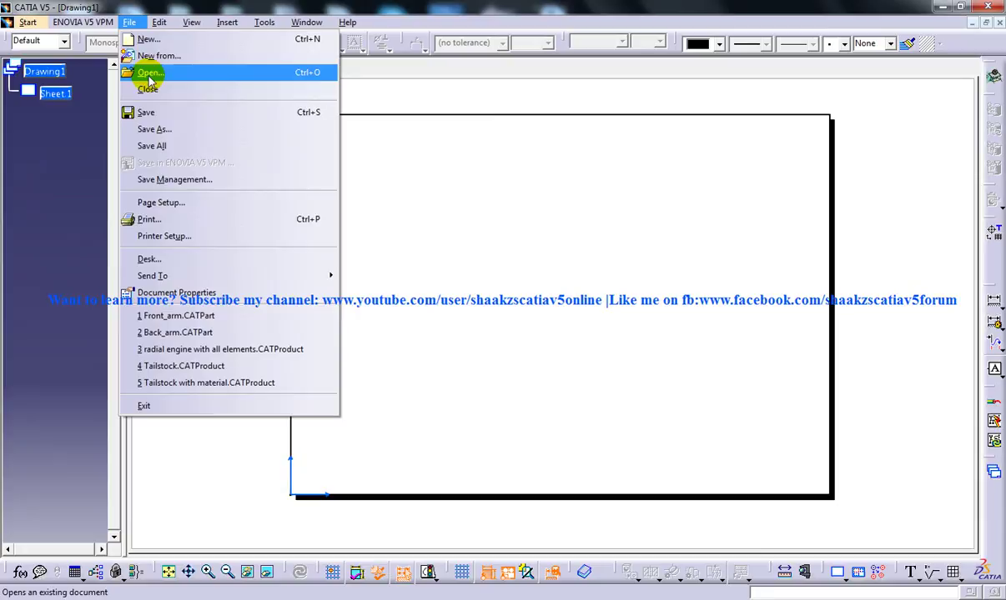
Step: Open Front_arm.CATPart, then switch back to the Drawing1 window
left_click(152, 72)
left_click_drag(423, 119, 423, 467)
double_click(171, 417)
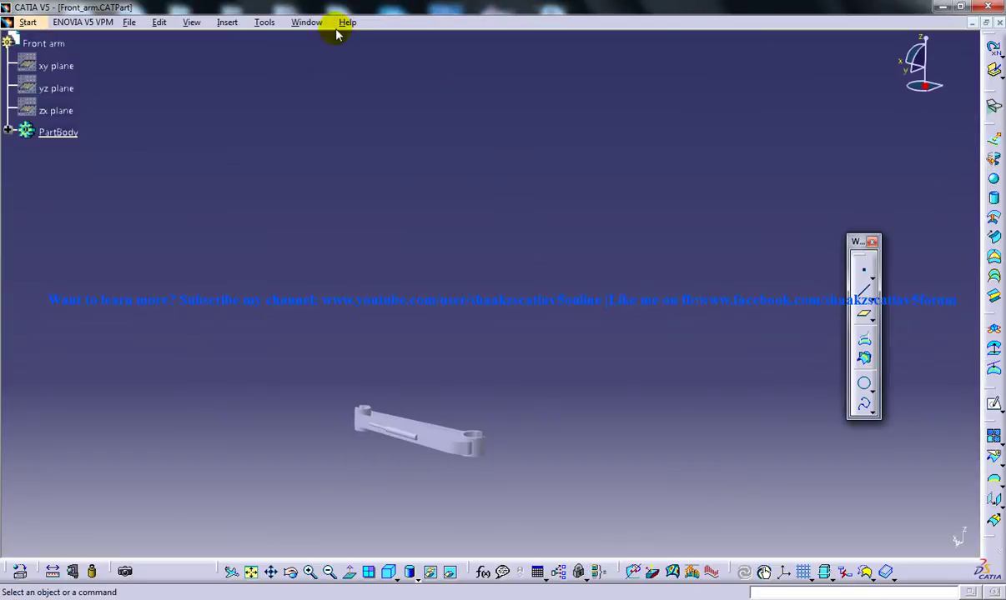
left_click(301, 22)
left_click(335, 110)
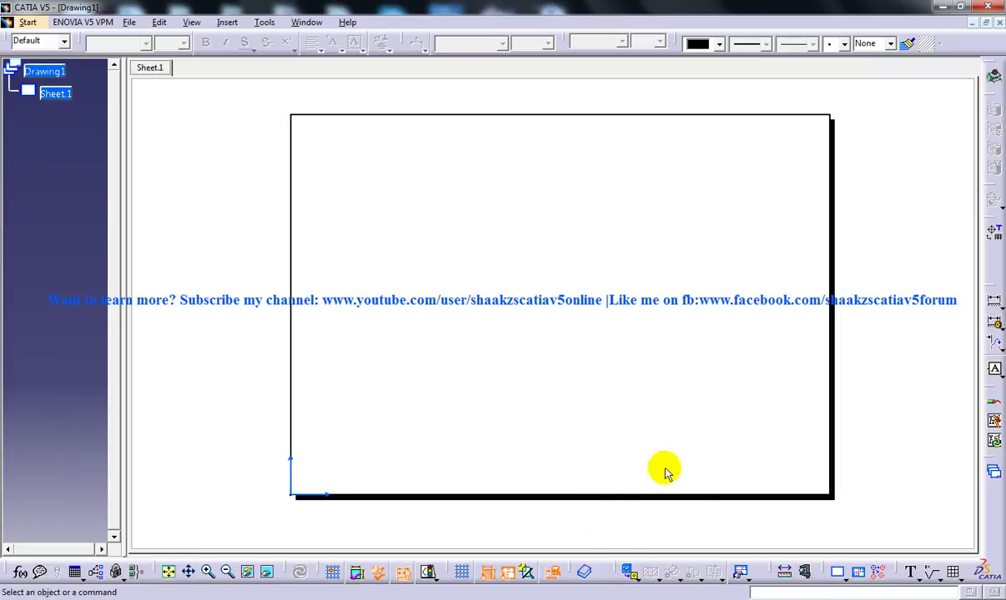
Step: Generate a front view from Front_arm's yz plane and drag it near the sheet's top left
left_click(193, 21)
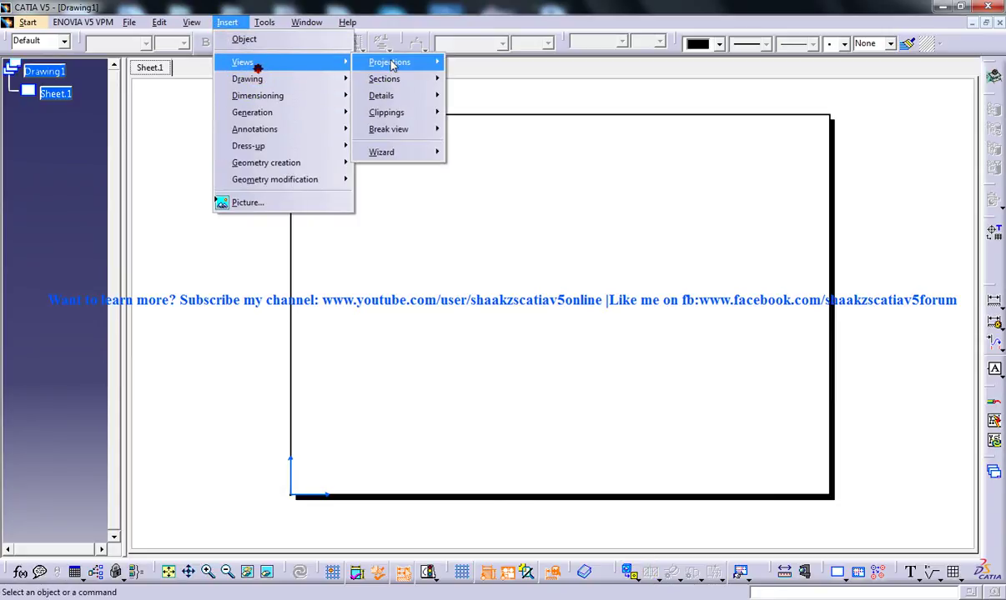
left_click(477, 61)
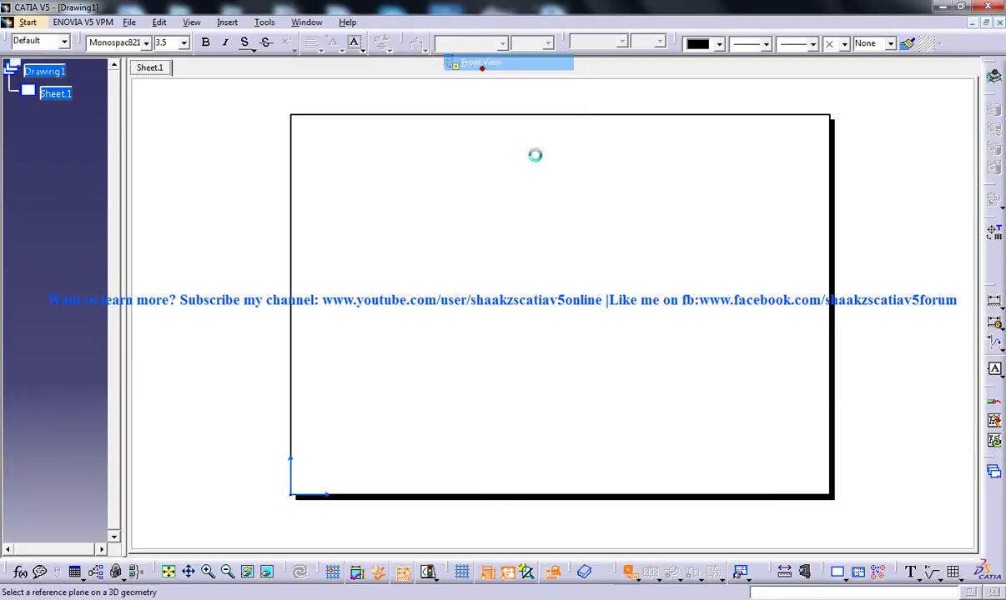
left_click(302, 22)
left_click(327, 128)
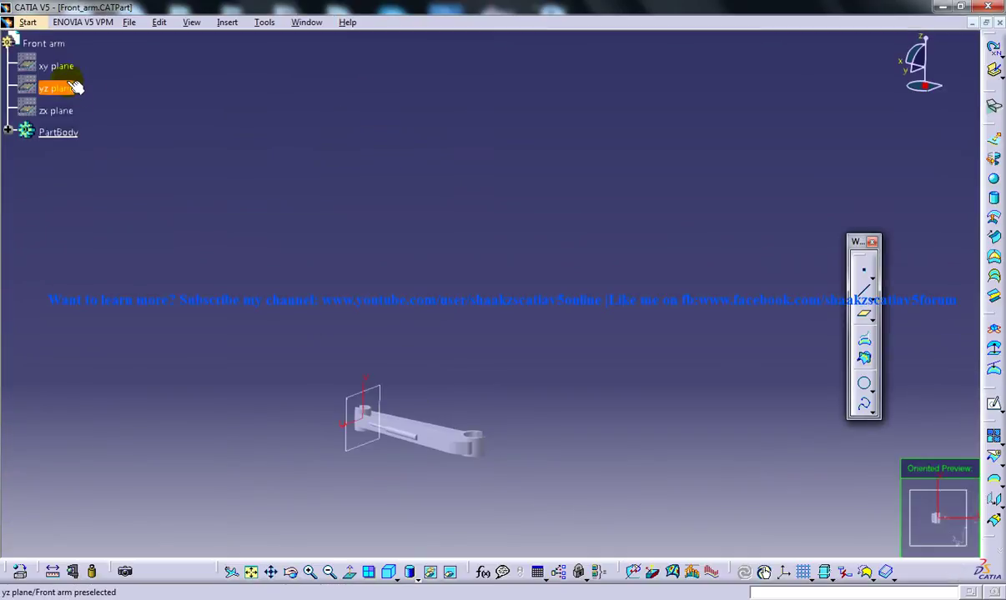
left_click(56, 66)
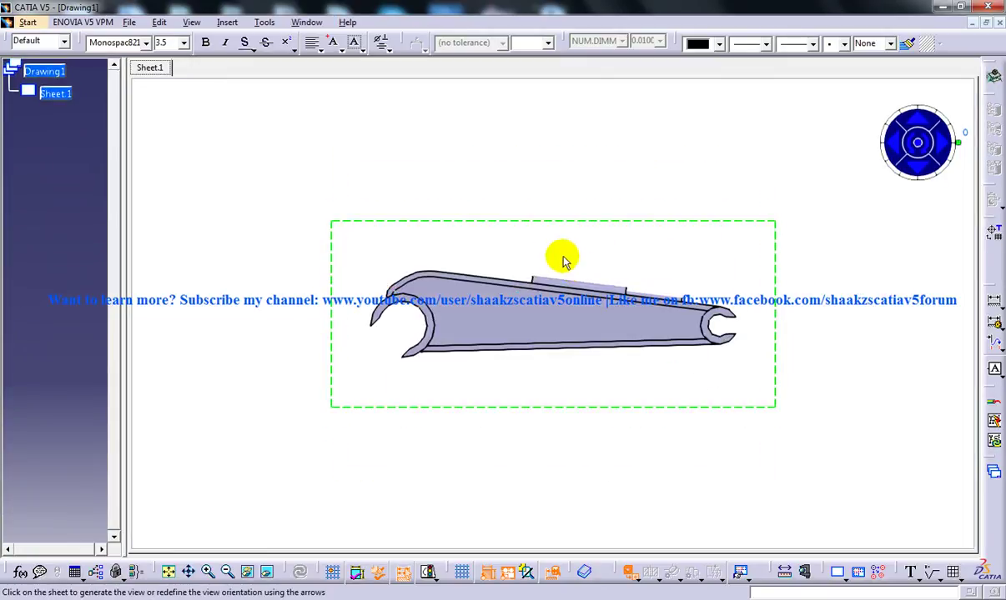
middle_click_drag(606, 235, 554, 207)
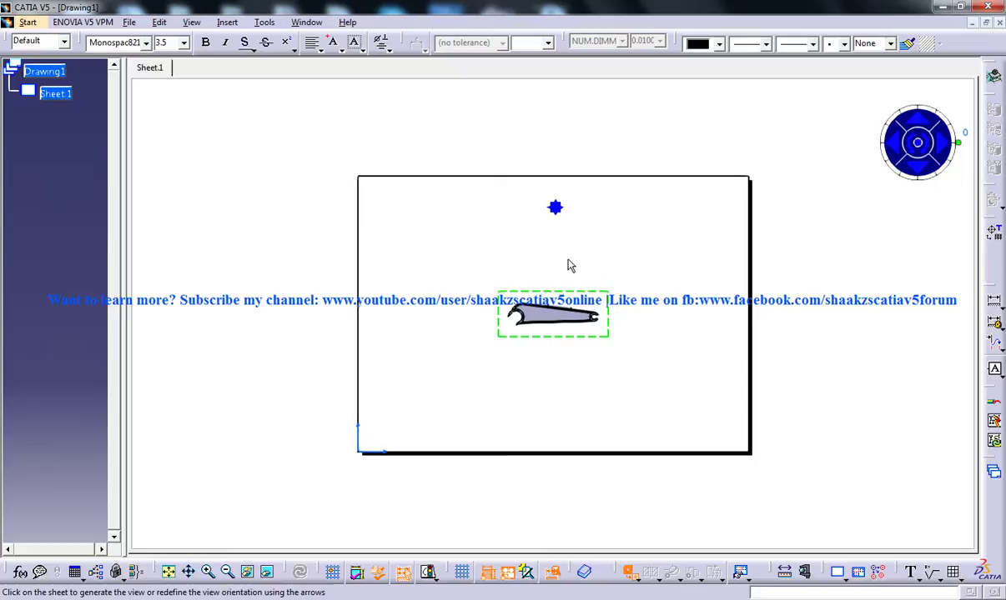
left_click(560, 246)
mouse_move(554, 269)
left_mouse_down()
mouse_move(481, 199)
mouse_move(463, 210)
left_mouse_up()
middle_click_drag(531, 220, 523, 149)
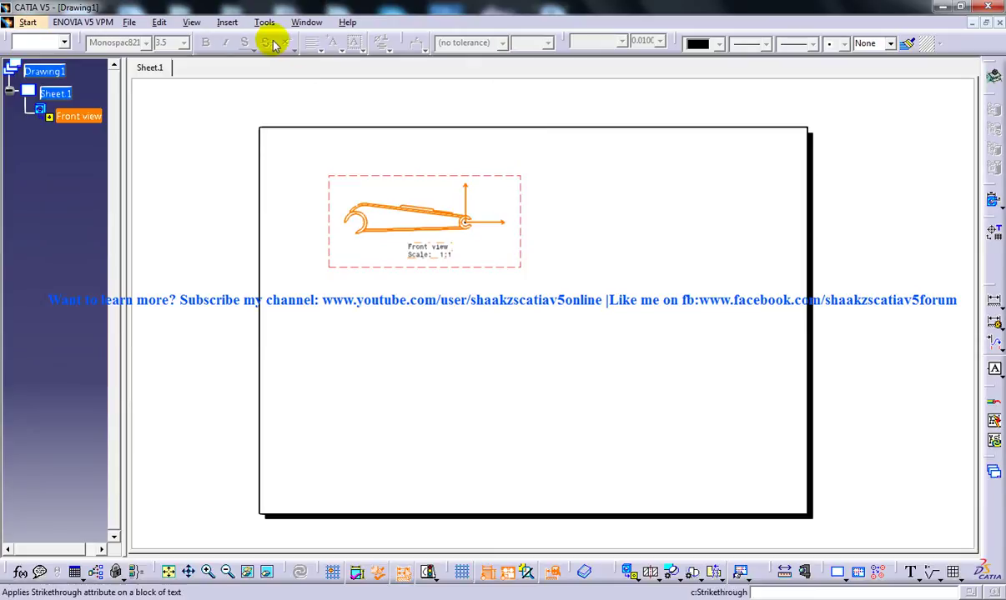
Step: Project a left view from the front view and place it to the right
left_click(230, 26)
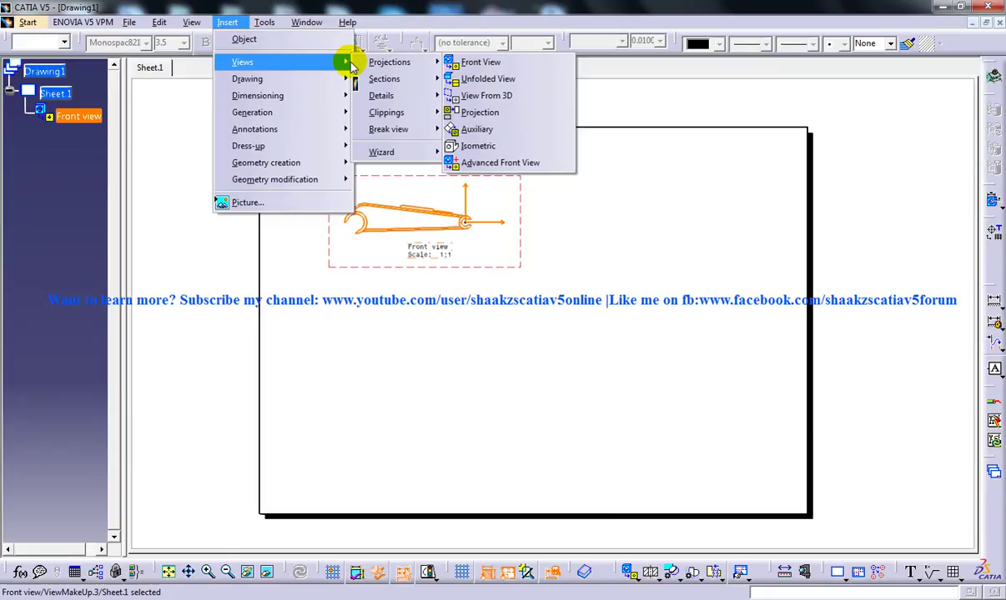
mouse_move(243, 62)
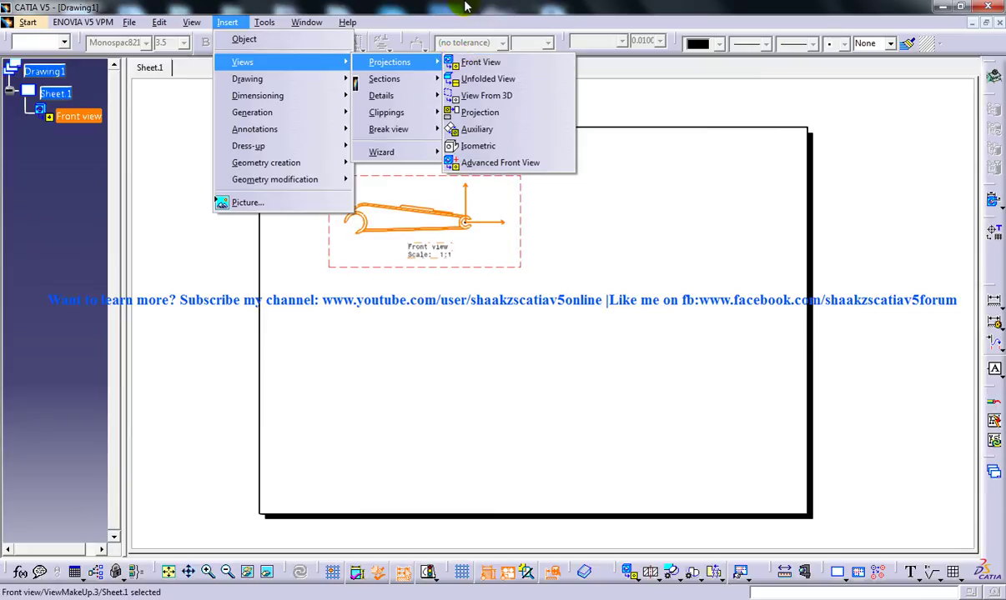
mouse_move(382, 95)
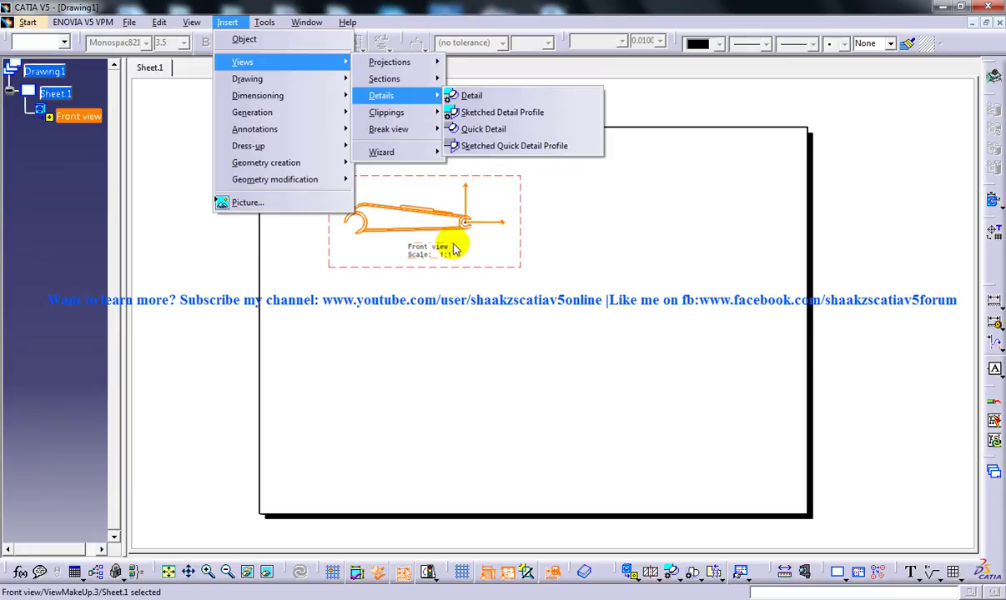
left_click(525, 7)
left_click(467, 153)
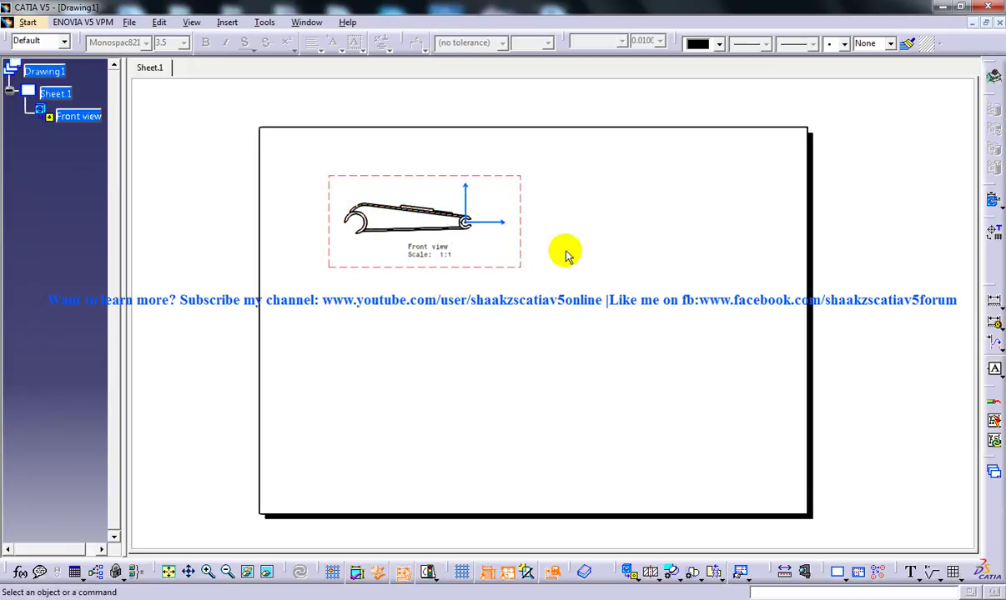
left_click(227, 22)
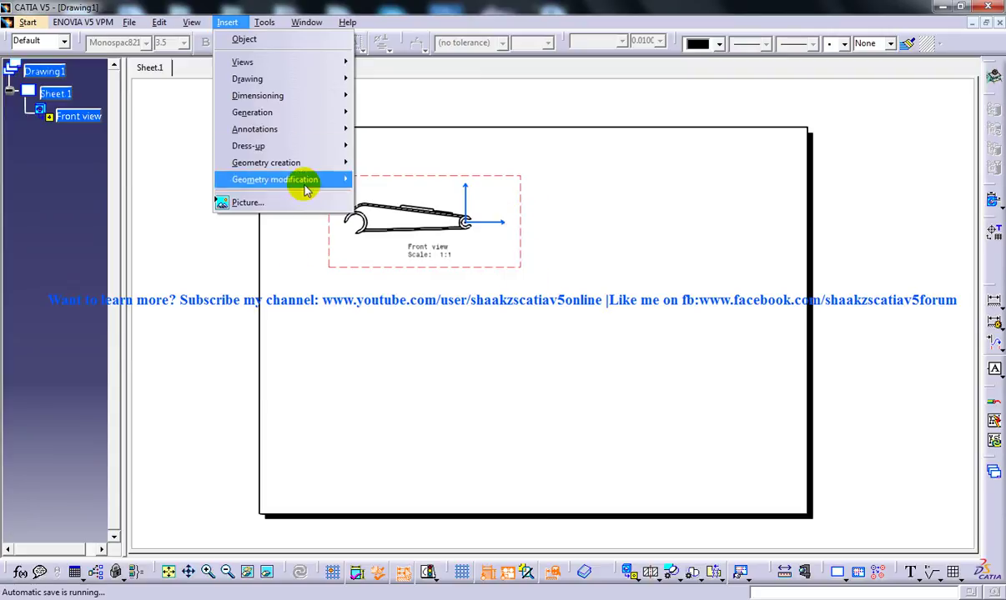
left_click(250, 64)
mouse_move(389, 62)
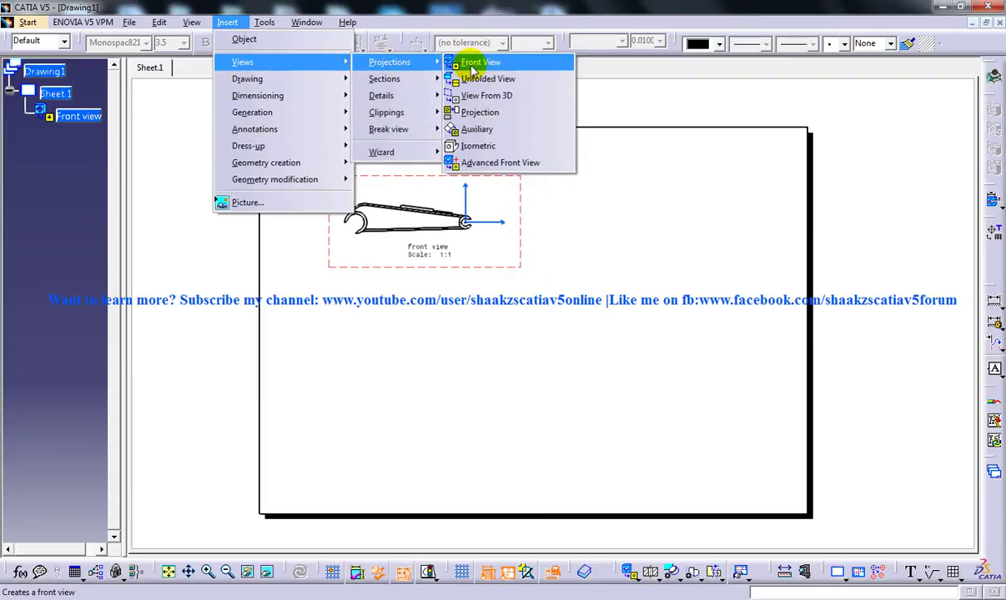
left_click(482, 112)
left_click(631, 225)
middle_click_drag(507, 215, 514, 208, "ctrl")
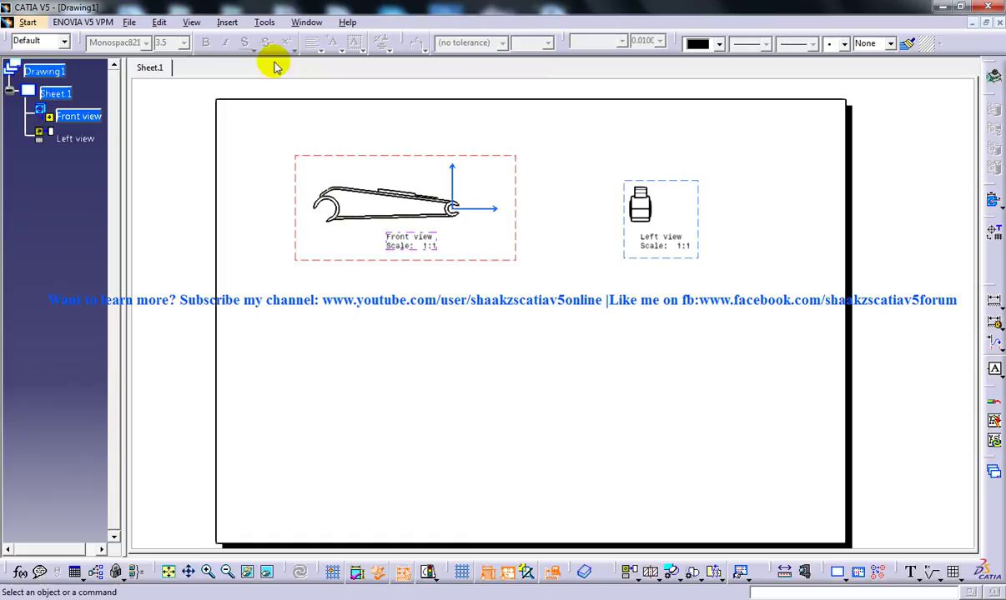
Step: Project a top view from the front view and place it below
left_click(228, 23)
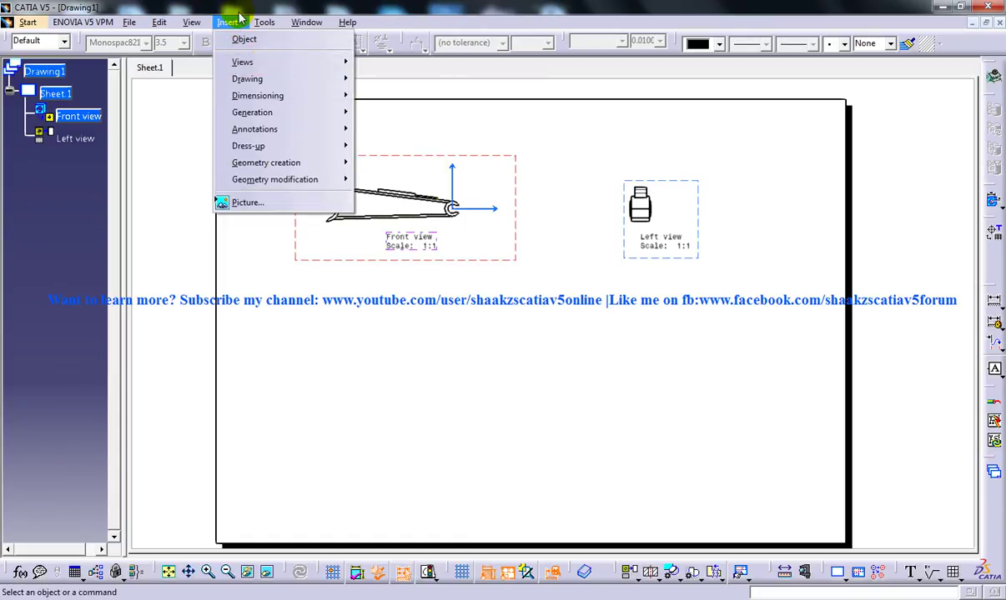
left_click(390, 62)
left_click(479, 111)
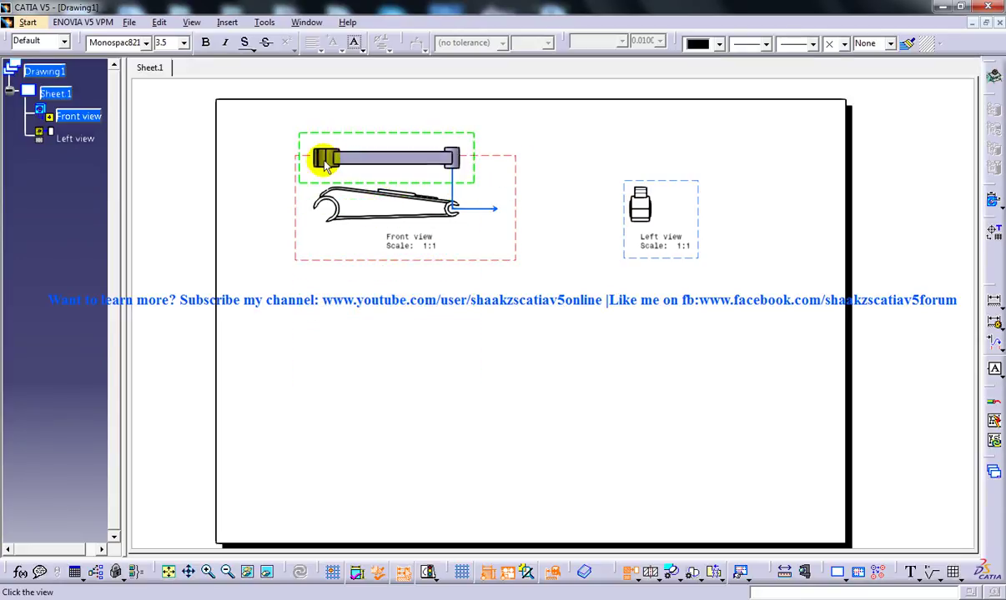
left_click(444, 360)
middle_click_drag(551, 335, 530, 311, "ctrl")
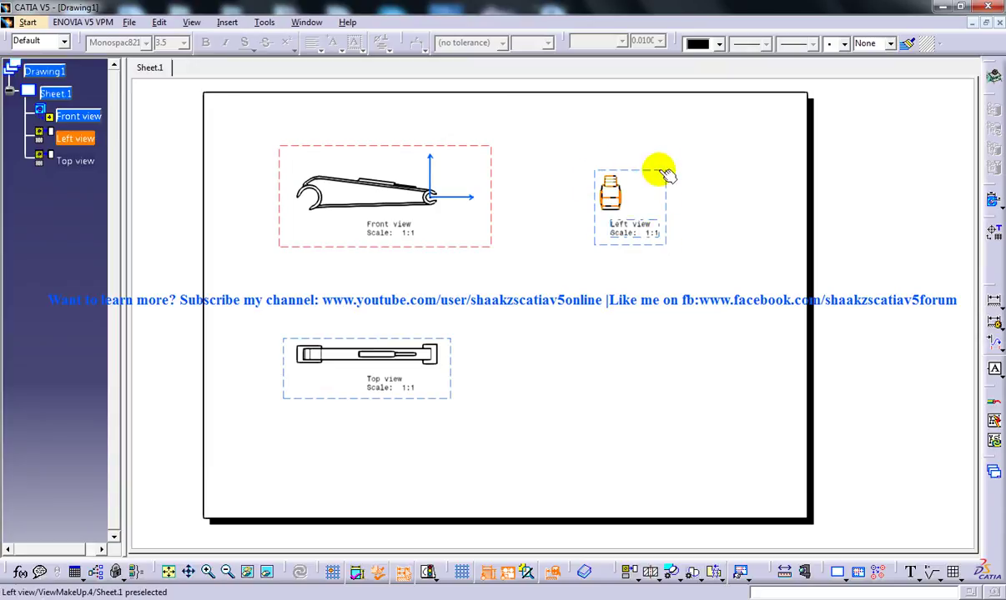
Step: Activate the Left view by double-clicking it to use as projection parent
double_click(671, 180)
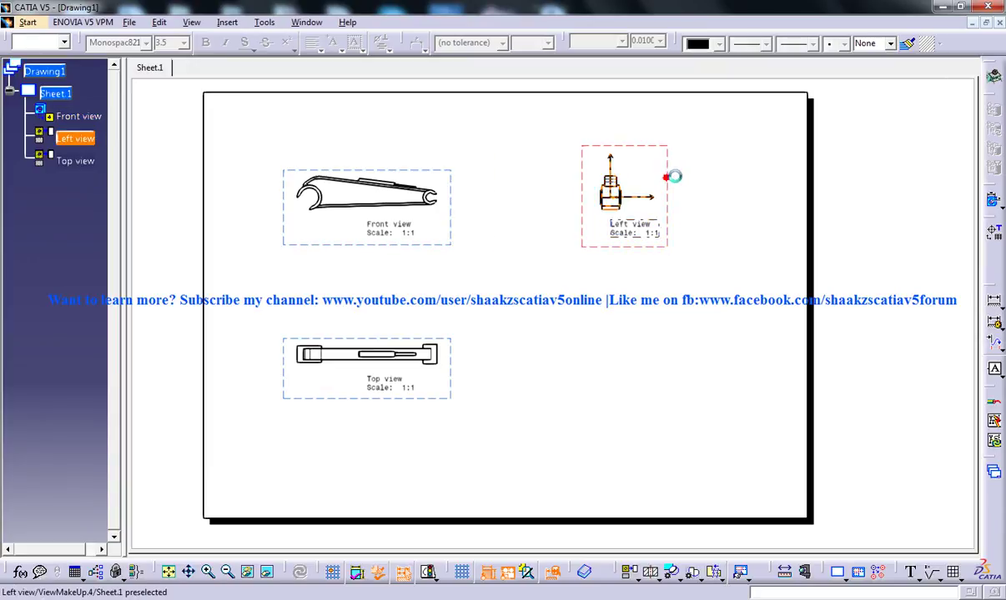
left_click(237, 23)
mouse_move(390, 62)
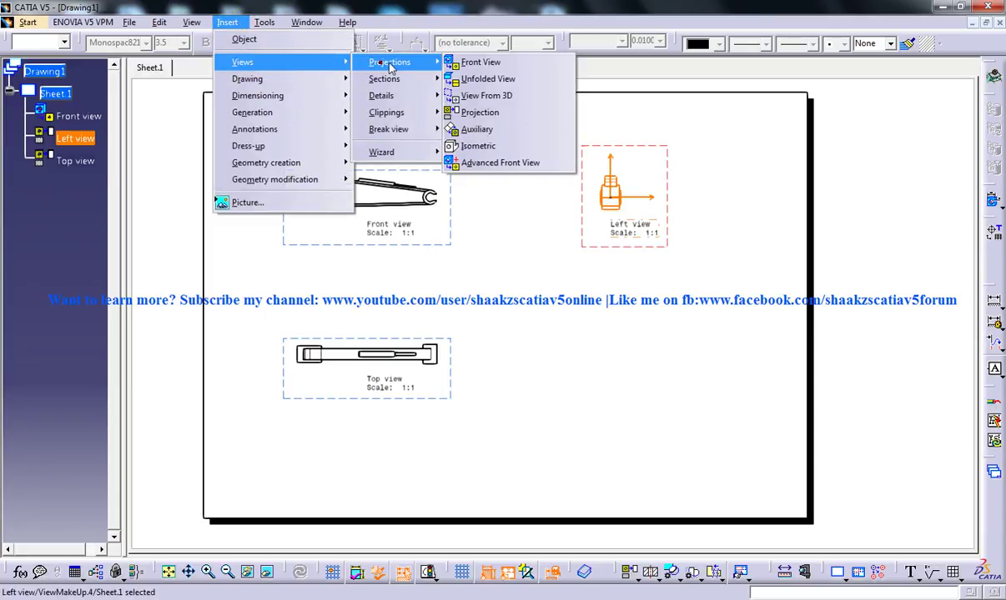
left_click(488, 115)
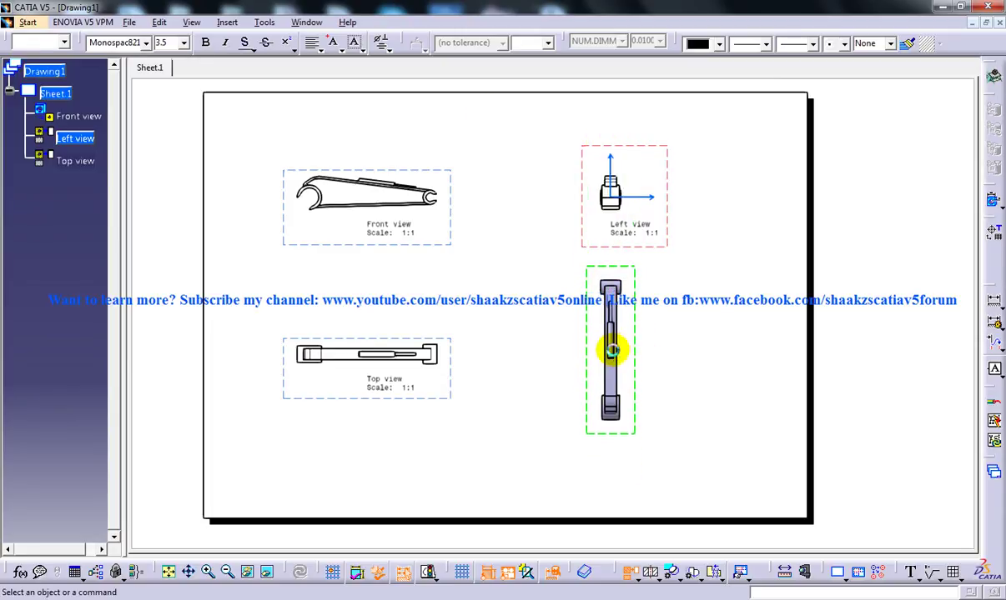
Step: Activate the Front view, then make the Top view active via Activate View
right_click(78, 116)
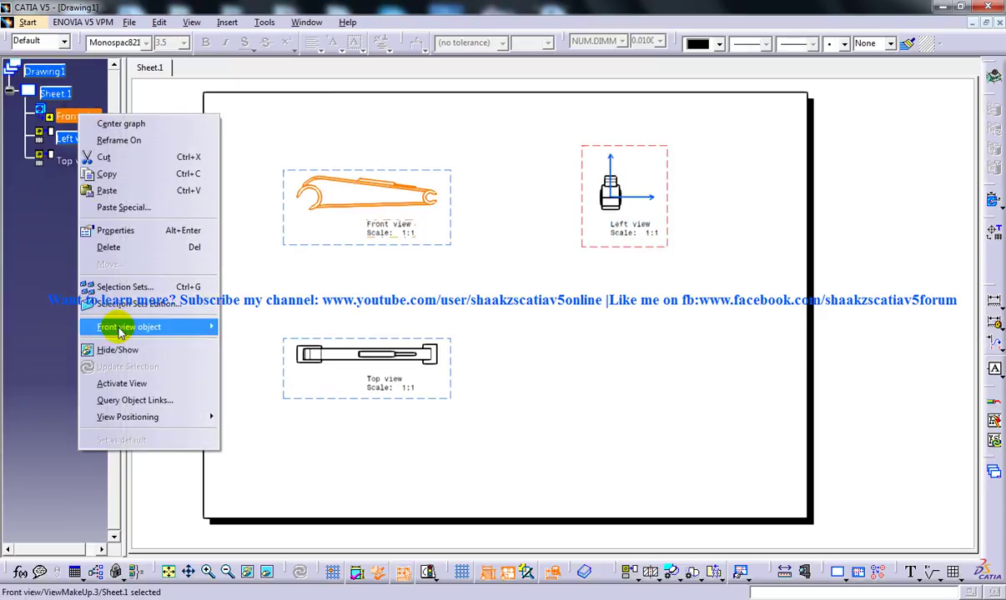
left_click(121, 383)
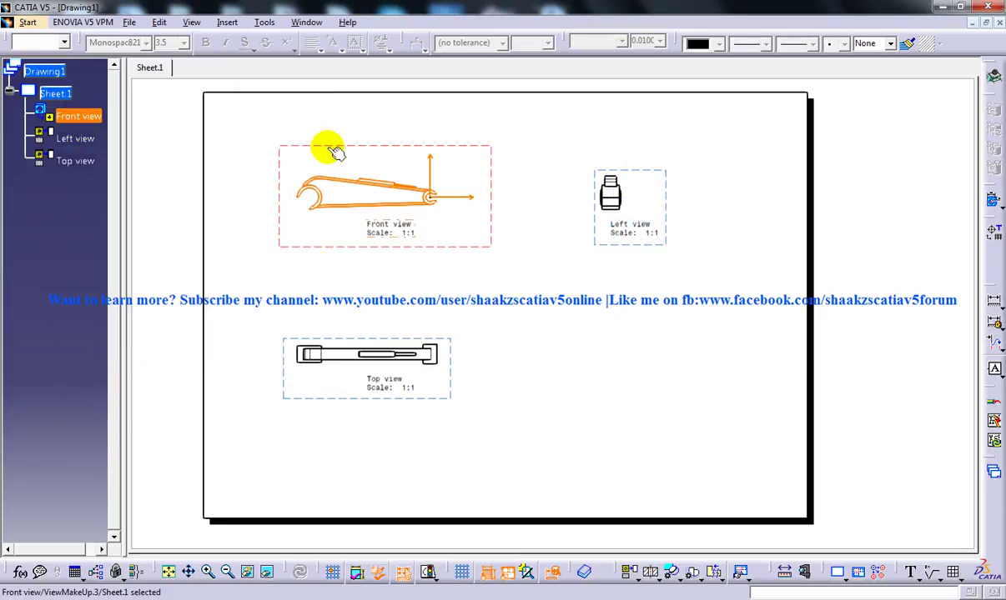
left_click(381, 337)
right_click(381, 336)
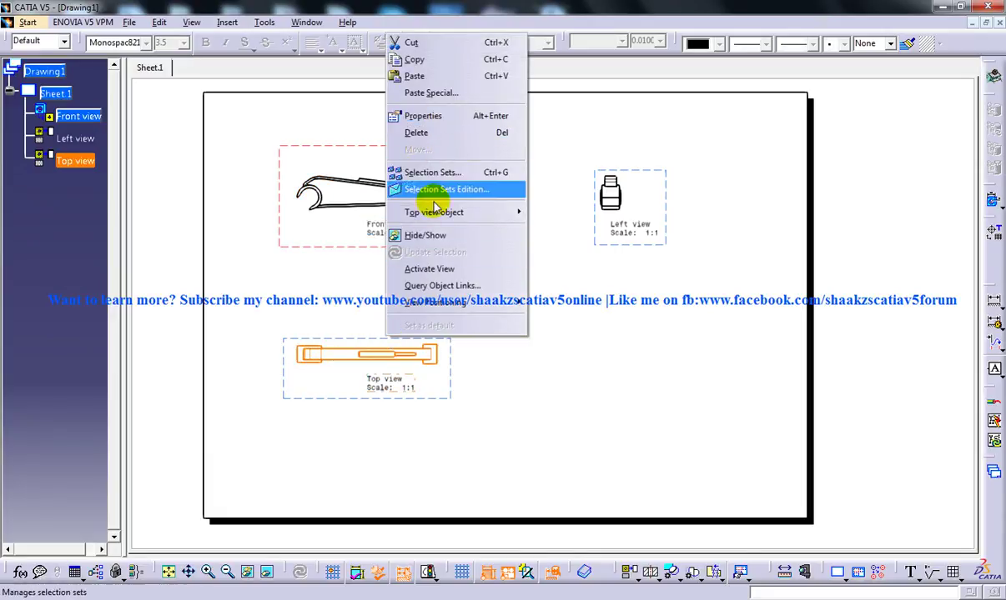
left_click(443, 272)
Step: Create Auxiliary view A from the Top view, placed to its right
left_click(227, 21)
mouse_move(244, 61)
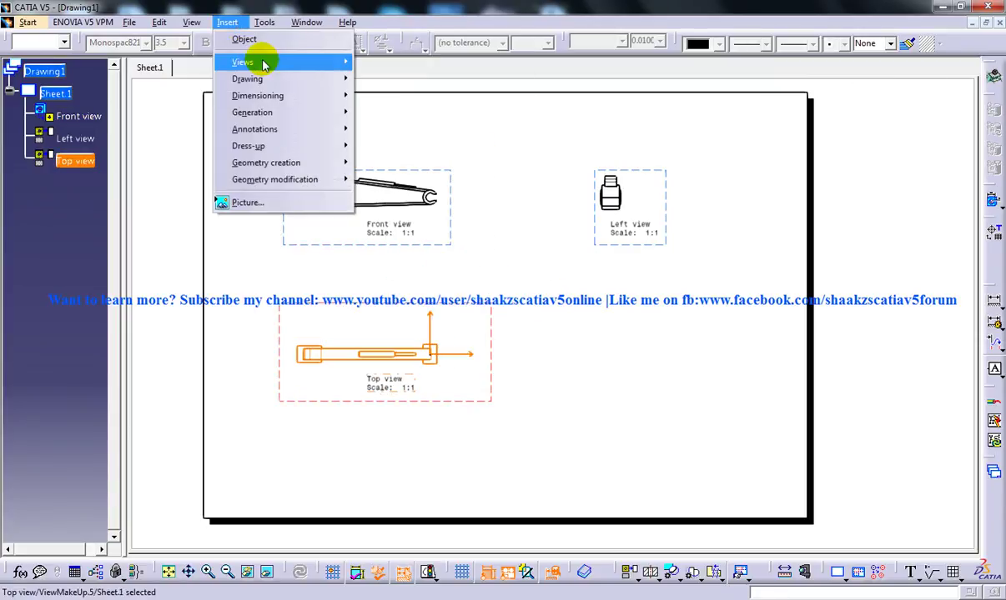
left_click(399, 70)
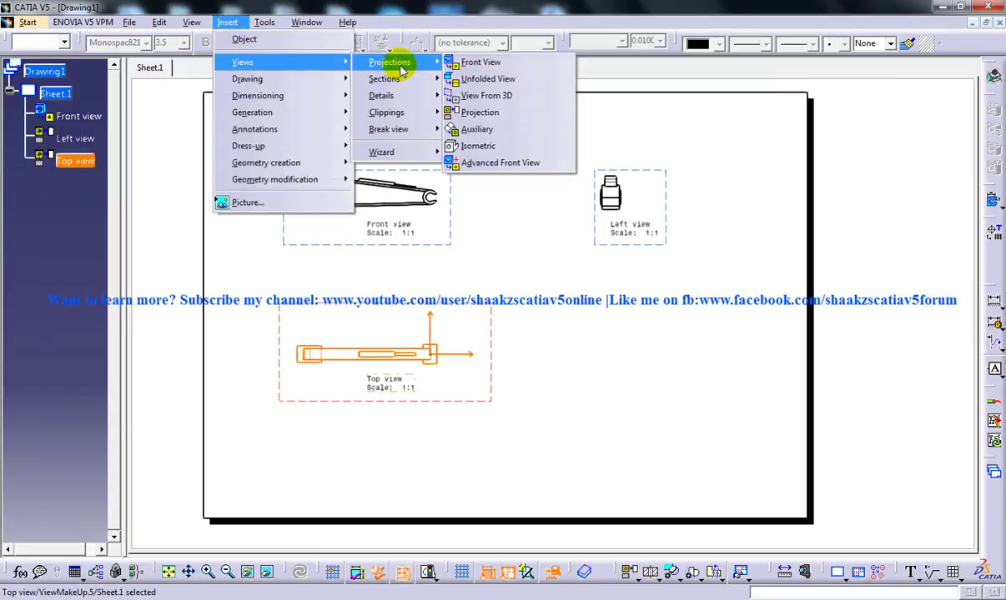
left_click(478, 112)
left_click(607, 355)
middle_click_drag(602, 237, 606, 265, "ctrl")
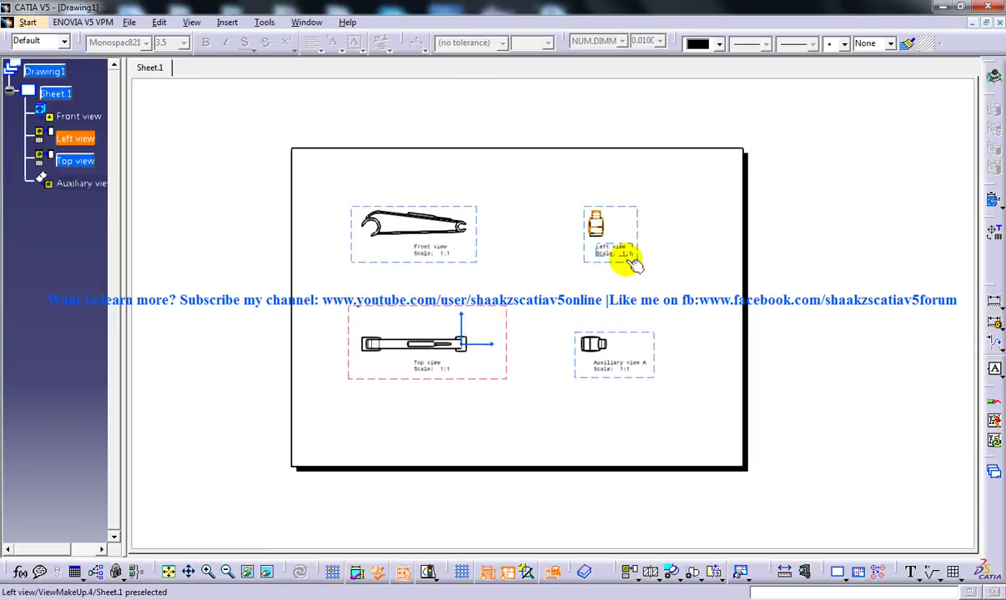